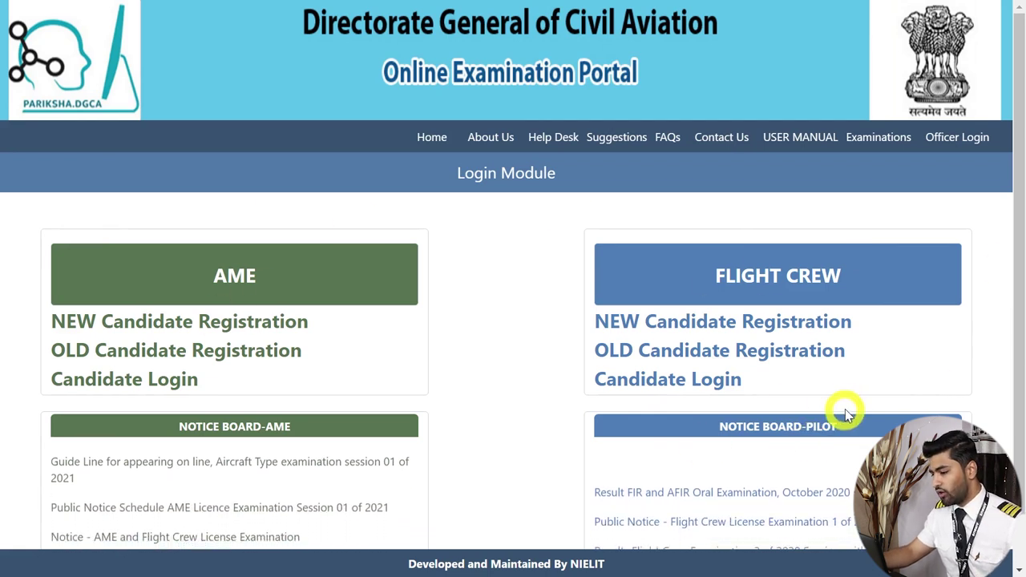
Open the Flight Crew License Examination 1 of 2021 public notice PDF in a new tab
{"action": "scroll", "coordinate": [1006, 383], "scroll_direction": "down", "scroll_amount": 1}
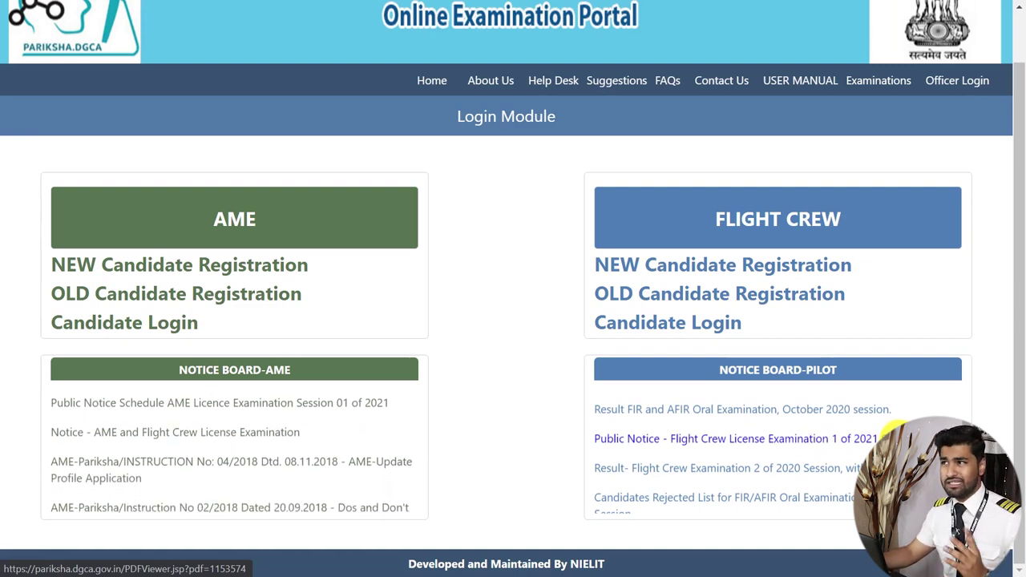
{"action": "right_click", "coordinate": [891, 435]}
{"action": "left_click", "coordinate": [885, 314]}
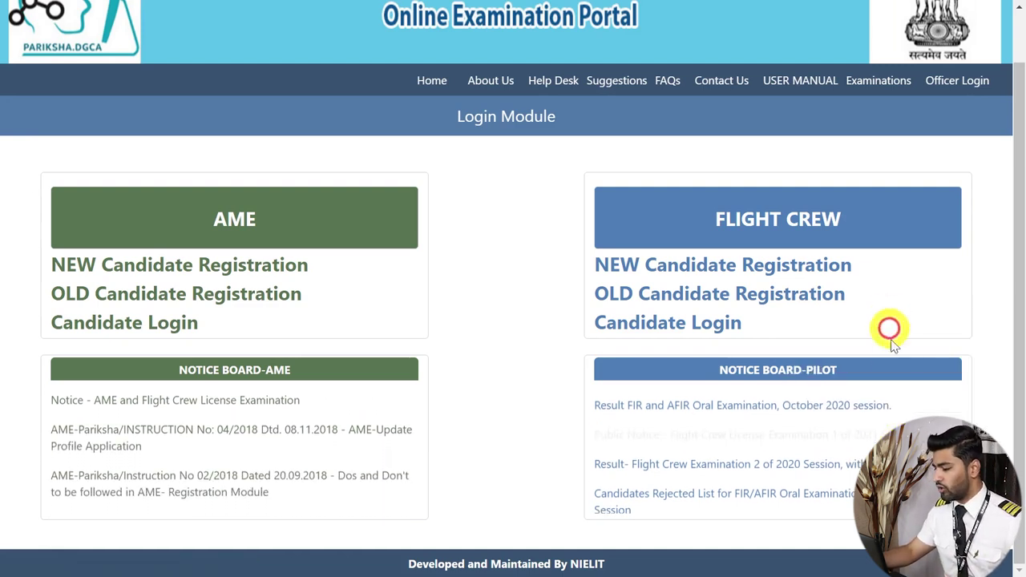
{"action": "key", "text": "ctrl+Tab"}
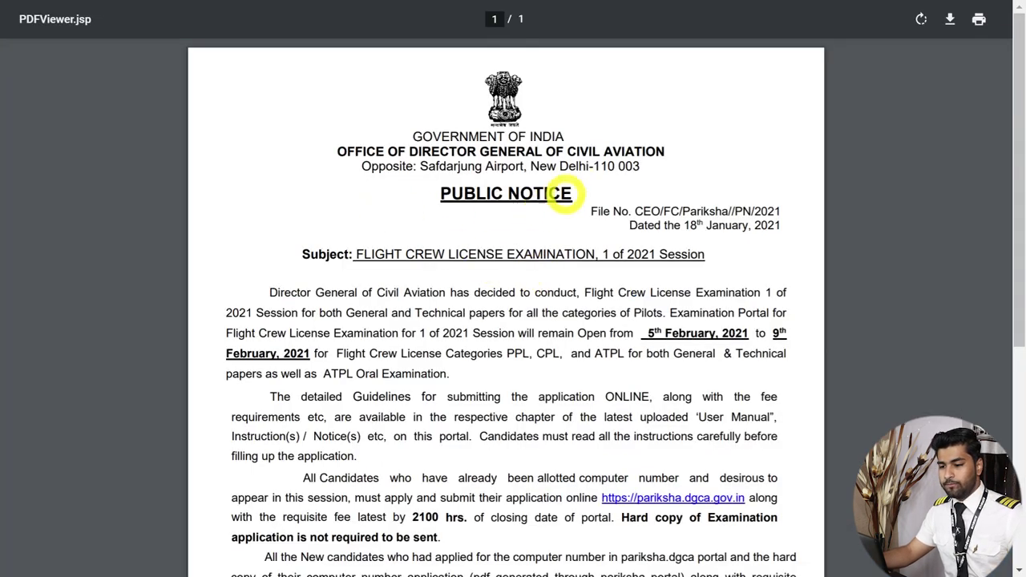
Highlight the notice's date line, then go to the Flight Crew candidate login page
{"action": "left_click_drag", "start_coordinate": [631, 227], "coordinate": [802, 224]}
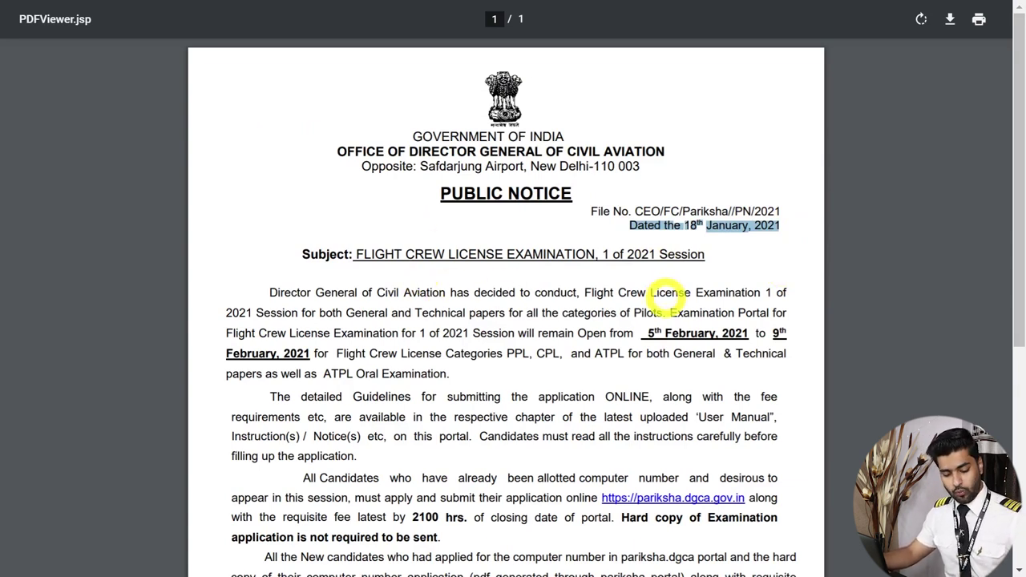
{"action": "key", "text": "ctrl+shift+Tab"}
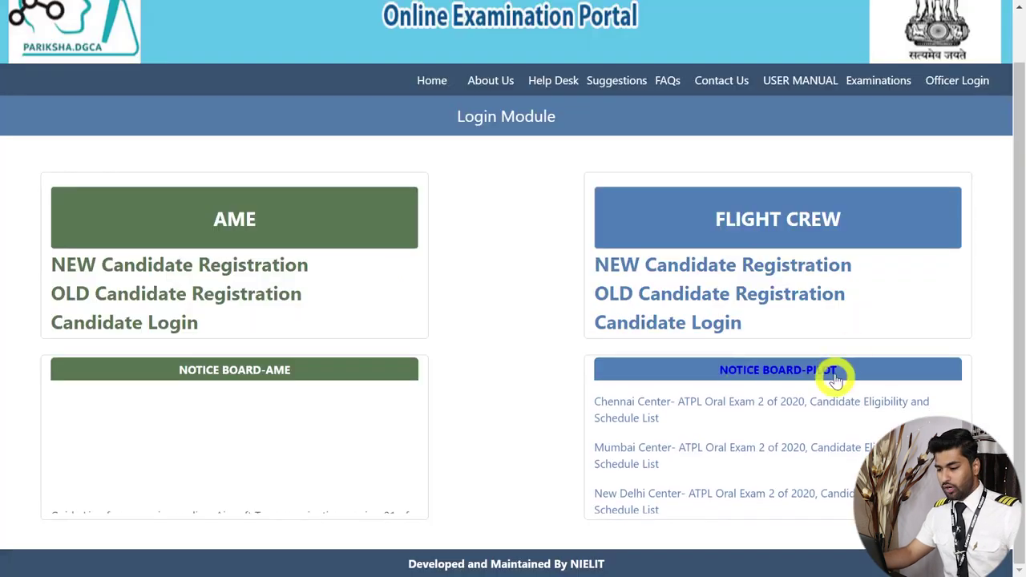
{"action": "left_click", "coordinate": [687, 324]}
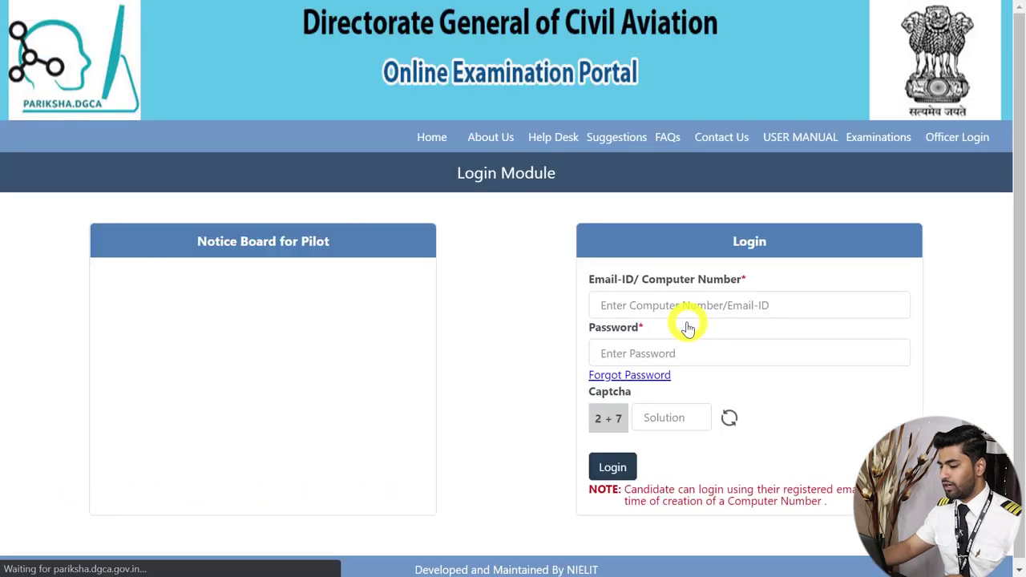
Log in with the candidate's computer number, password and captcha answer 9
{"action": "left_click", "coordinate": [687, 306]}
{"action": "left_click", "coordinate": [690, 305]}
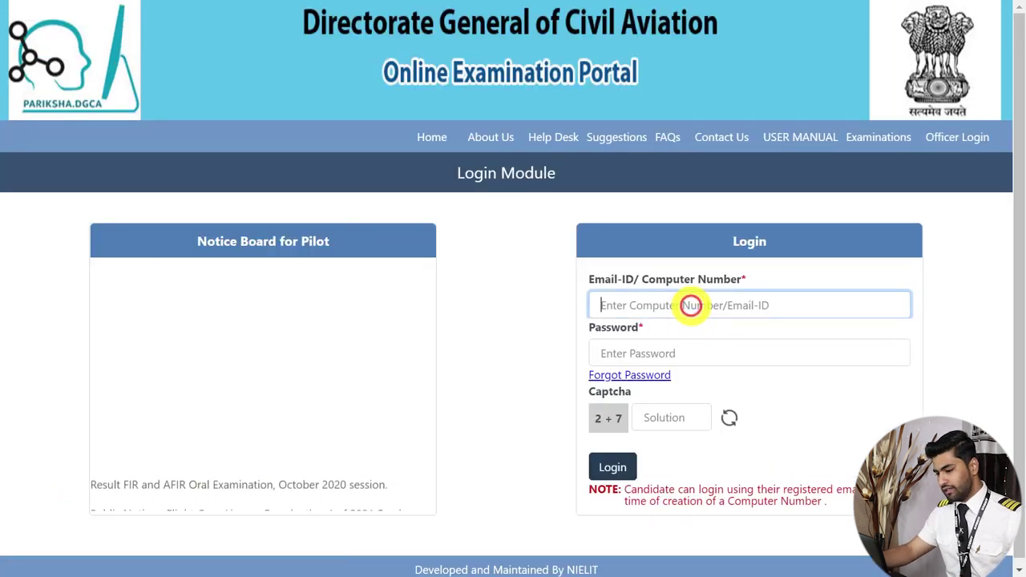
{"action": "type", "text": "P-"}
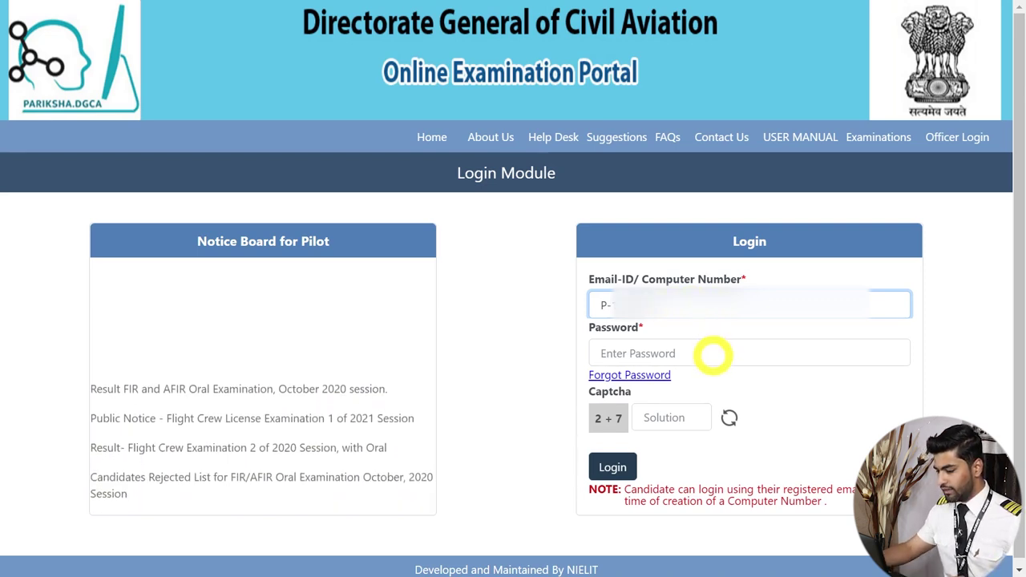
{"action": "left_click", "coordinate": [712, 354]}
{"action": "type", "text": "*********"}
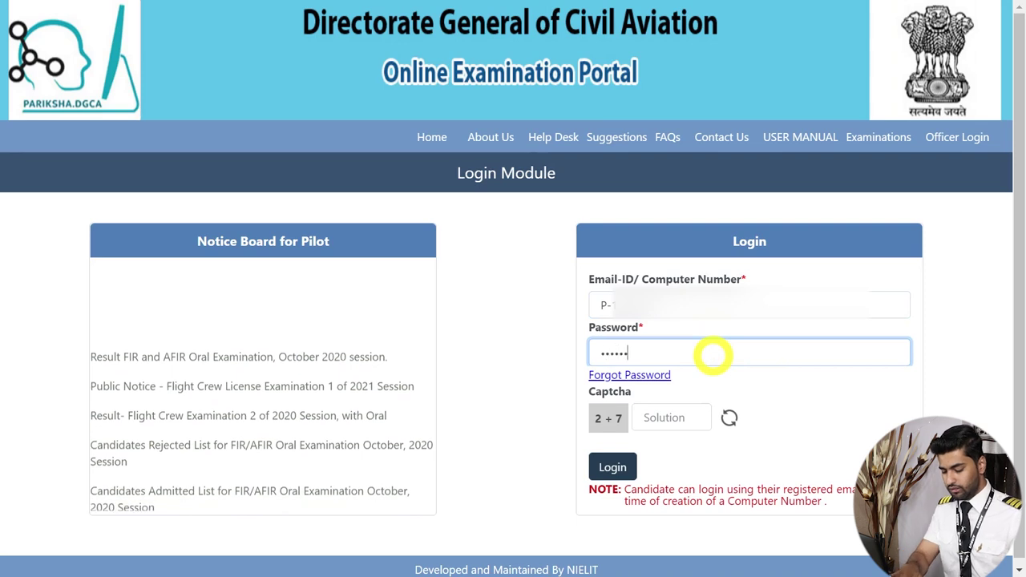
{"action": "type", "text": "*******"}
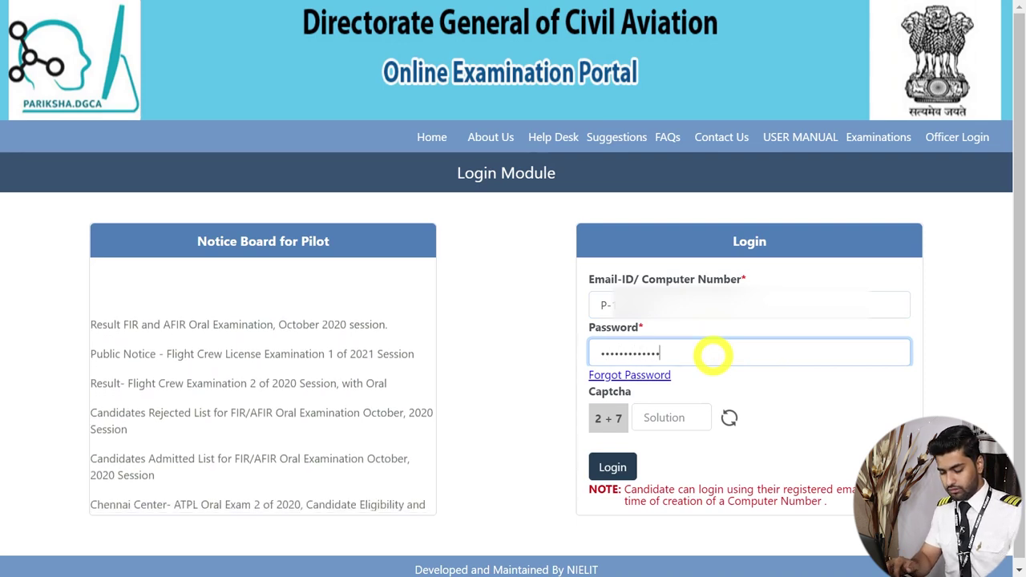
{"action": "left_click", "coordinate": [665, 418]}
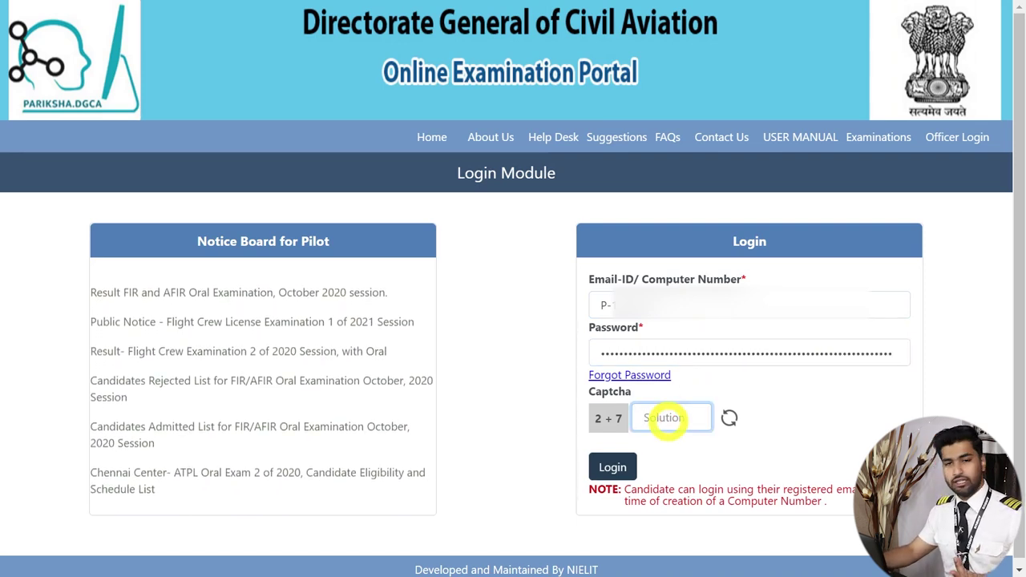
{"action": "type", "text": "9"}
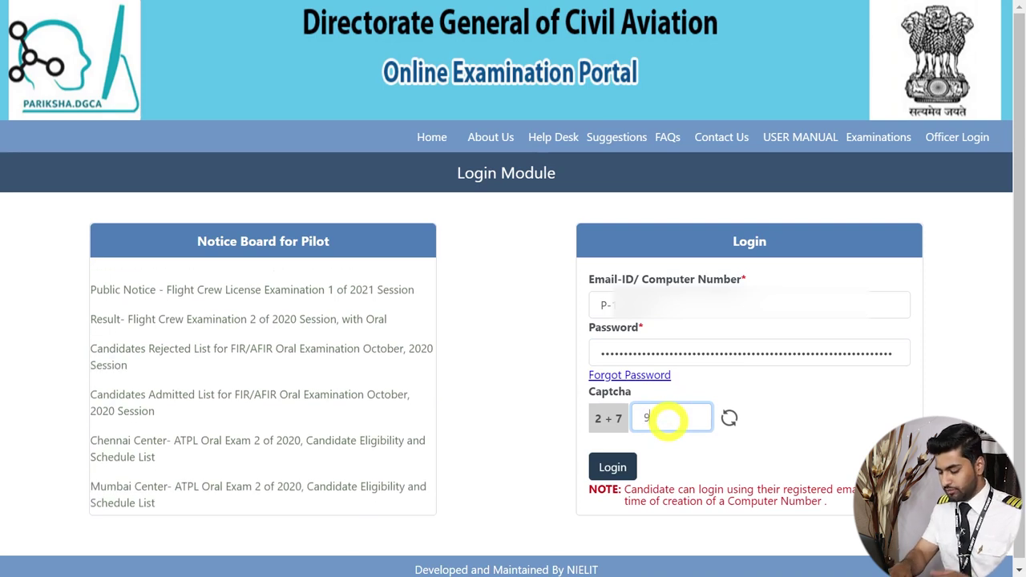
{"action": "left_click", "coordinate": [619, 467]}
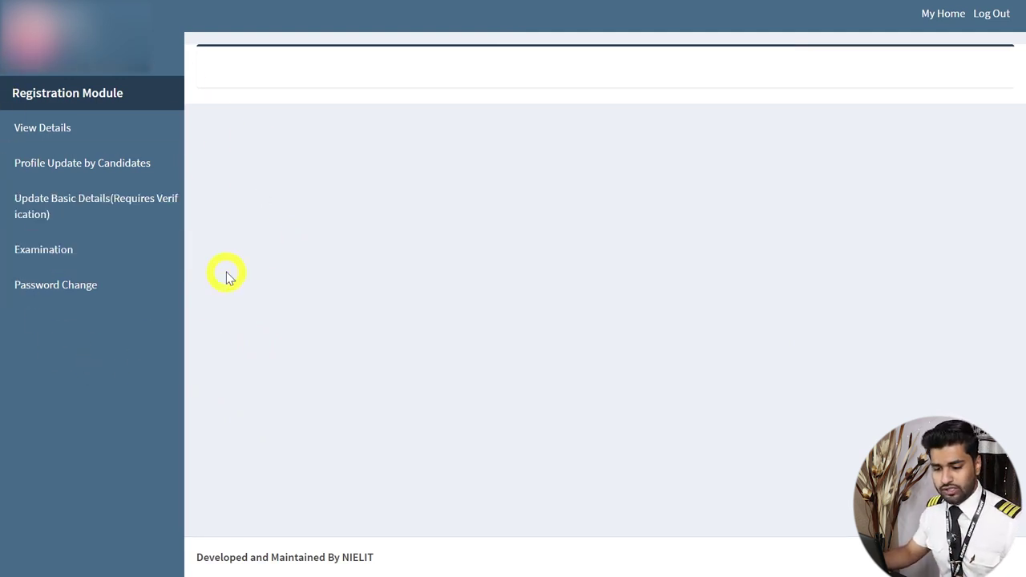
Expand Examination in the sidebar and open the Pilot Online Examination Application Form
{"action": "left_click", "coordinate": [50, 249]}
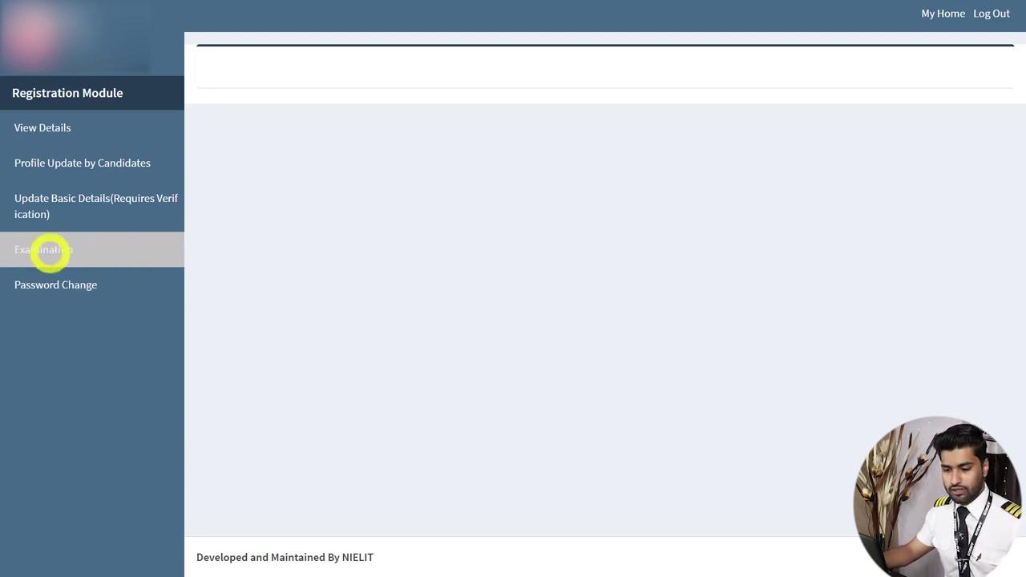
{"action": "left_click", "coordinate": [46, 249]}
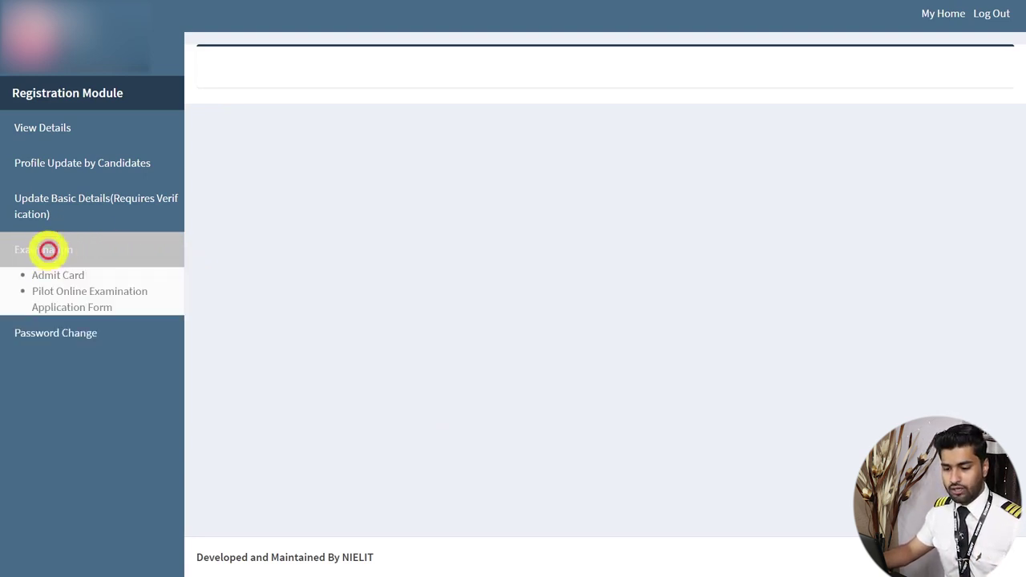
{"action": "left_click", "coordinate": [78, 307]}
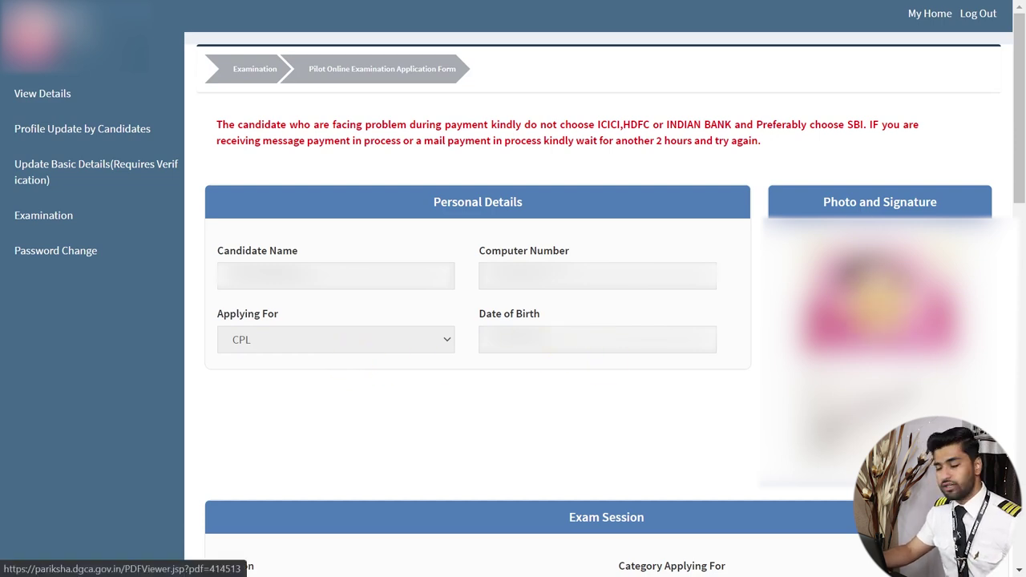
Set Session to 1st session of 2021 Pilot and Category to CPL-Pilot Examination
{"action": "left_click_drag", "start_coordinate": [1016, 160], "coordinate": [1016, 329]}
{"action": "left_click", "coordinate": [305, 93]}
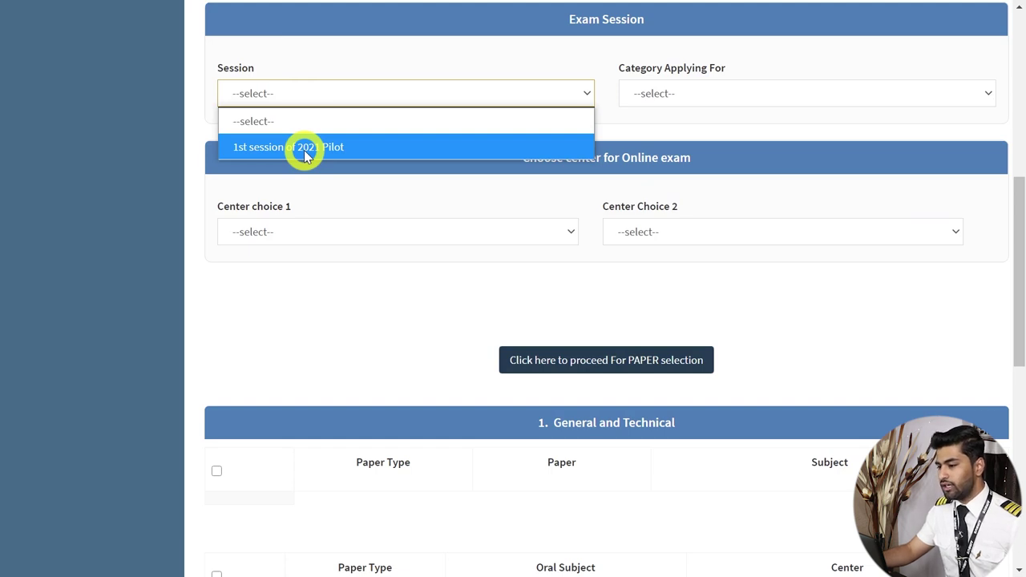
{"action": "left_click", "coordinate": [320, 103]}
{"action": "left_click", "coordinate": [305, 102]}
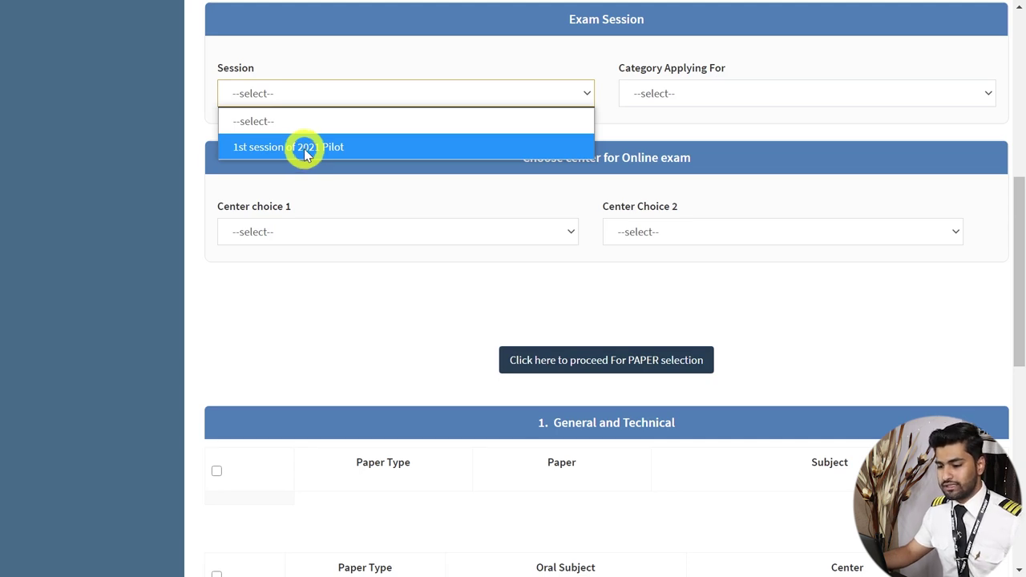
{"action": "left_click", "coordinate": [402, 156]}
{"action": "left_click", "coordinate": [793, 96]}
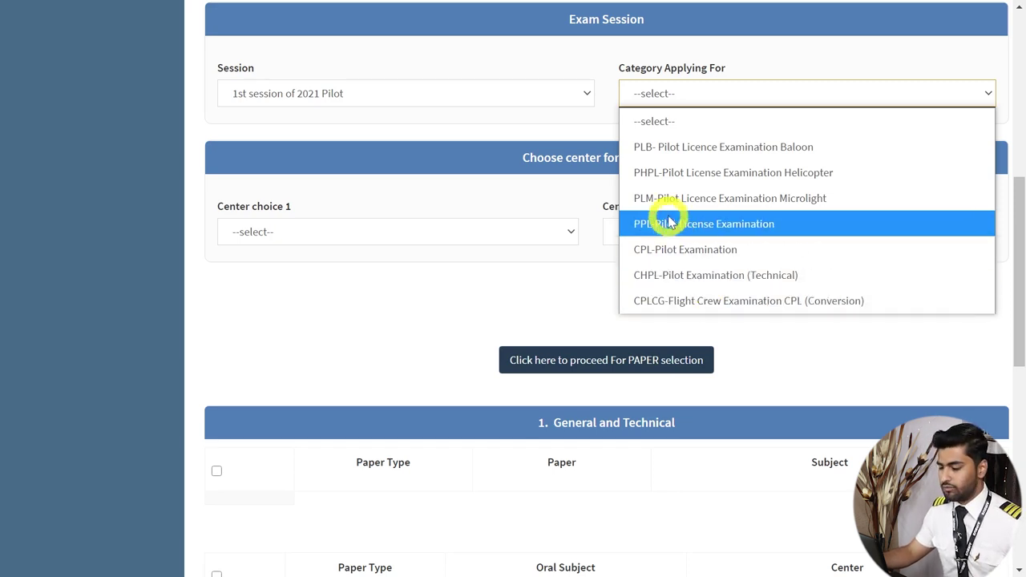
{"action": "left_click", "coordinate": [694, 250]}
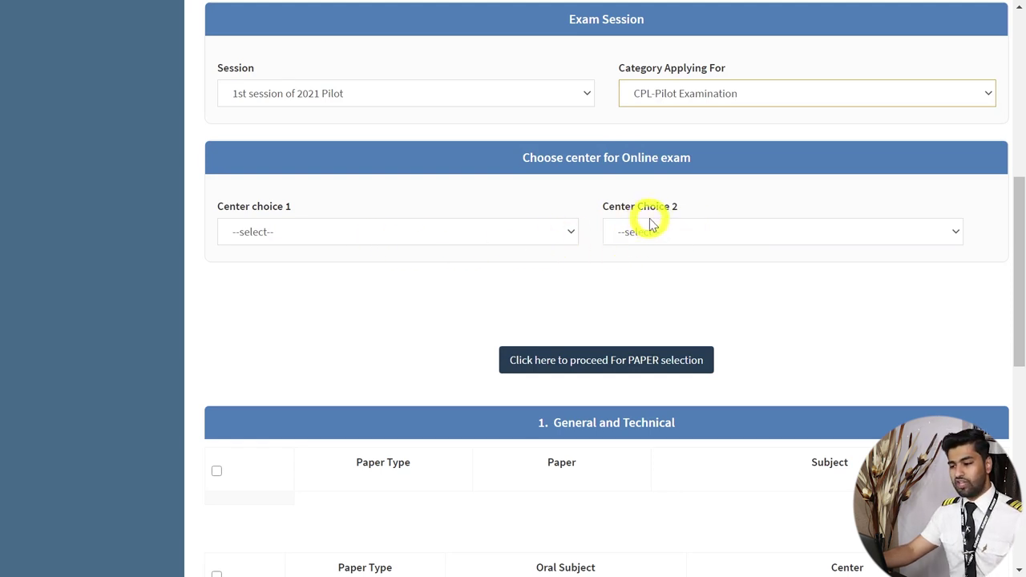
{"action": "left_click", "coordinate": [483, 233]}
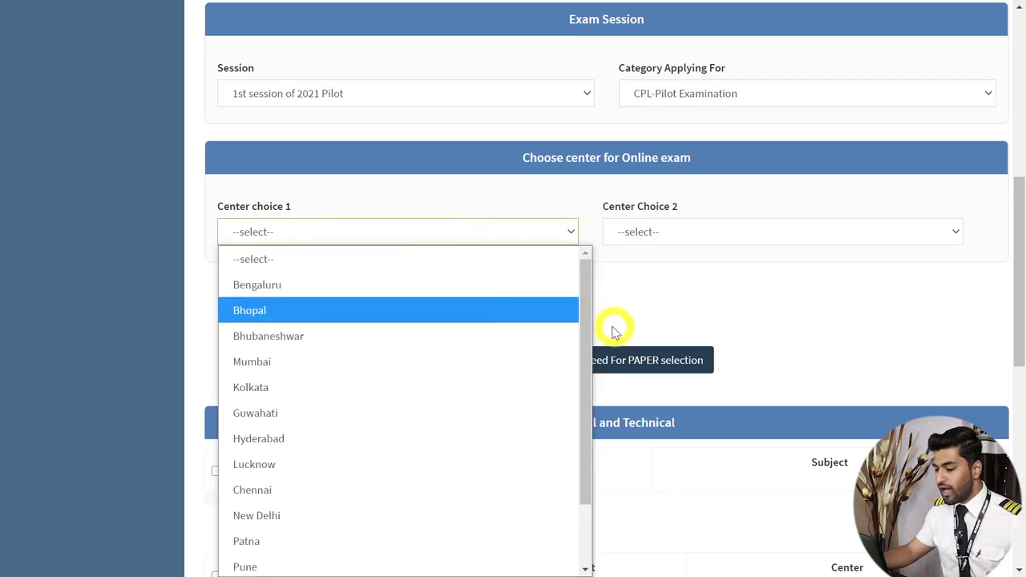
Choose Hyderabad as the first exam center and Bengaluru as the second
{"action": "left_click_drag", "start_coordinate": [592, 346], "coordinate": [591, 403]}
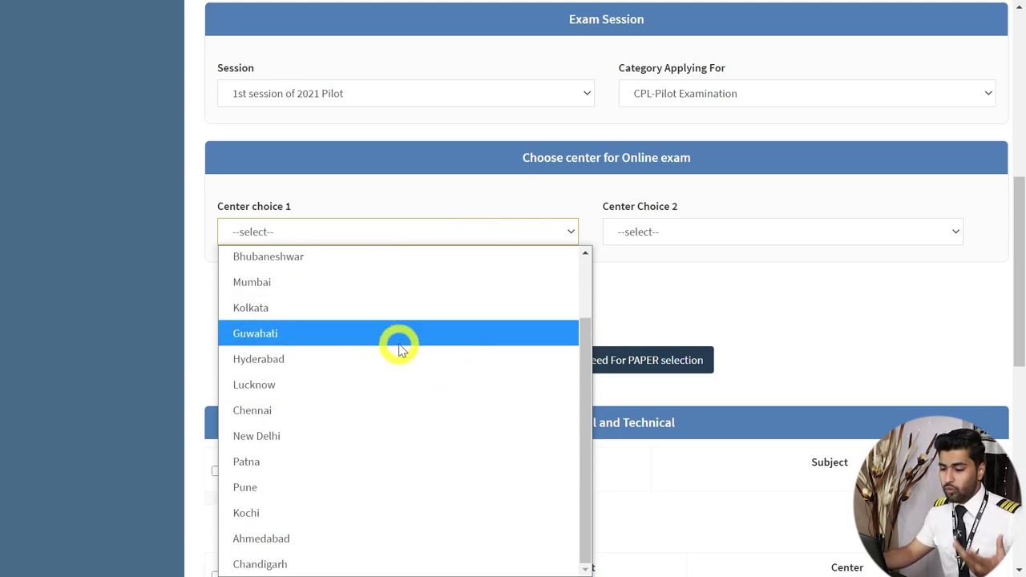
{"action": "left_click", "coordinate": [277, 359]}
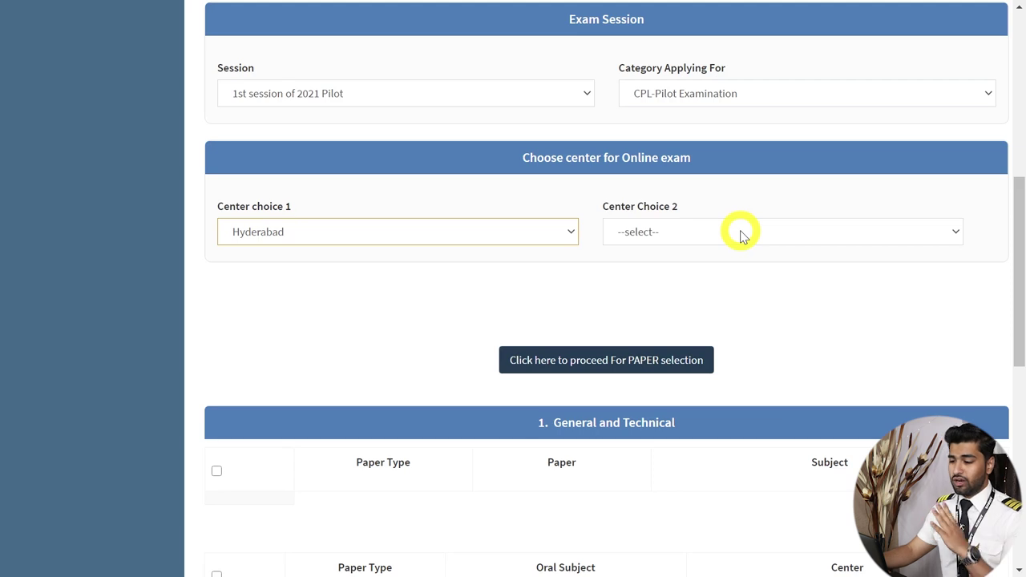
{"action": "left_click", "coordinate": [741, 234]}
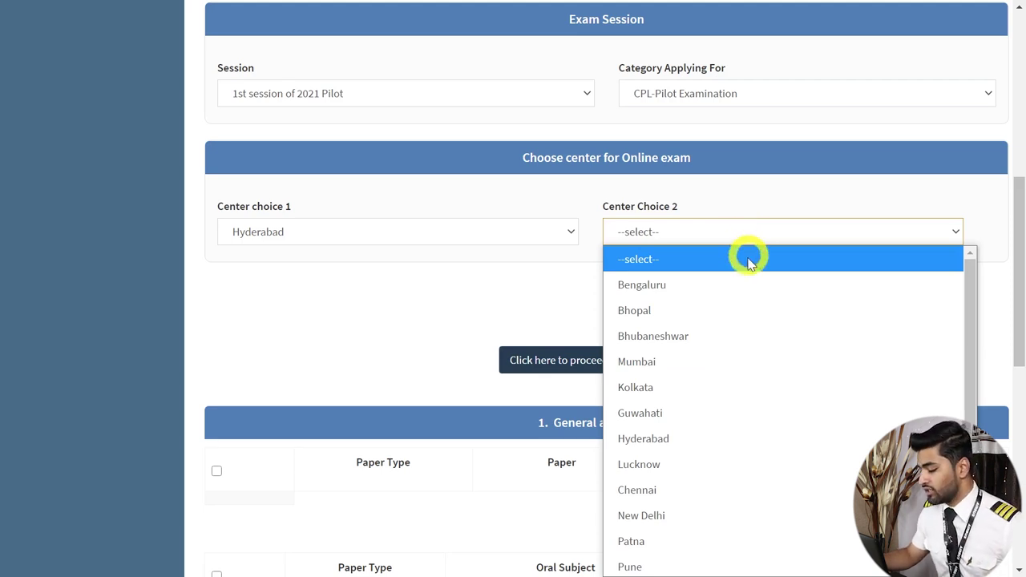
{"action": "left_click", "coordinate": [664, 286]}
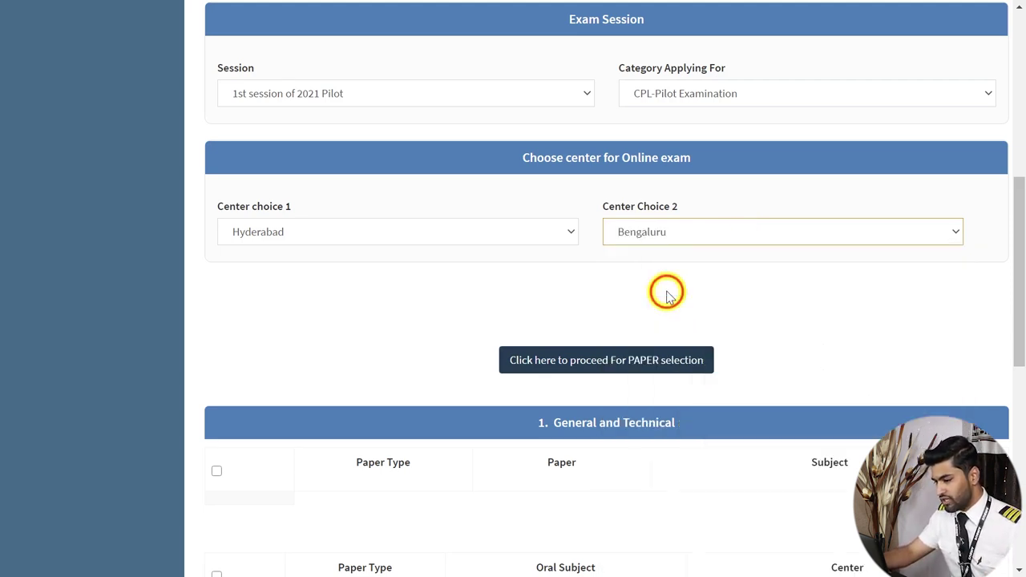
{"action": "scroll", "coordinate": [837, 306], "scroll_direction": "down", "scroll_amount": 1}
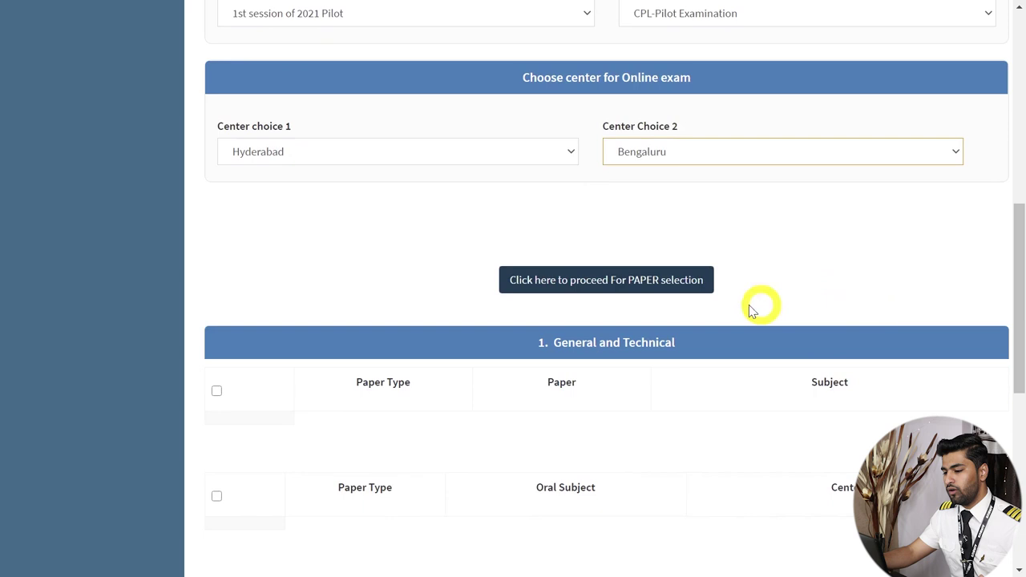
Load the CPL paper list through the paper-selection link, retrying once
{"action": "left_click", "coordinate": [552, 286]}
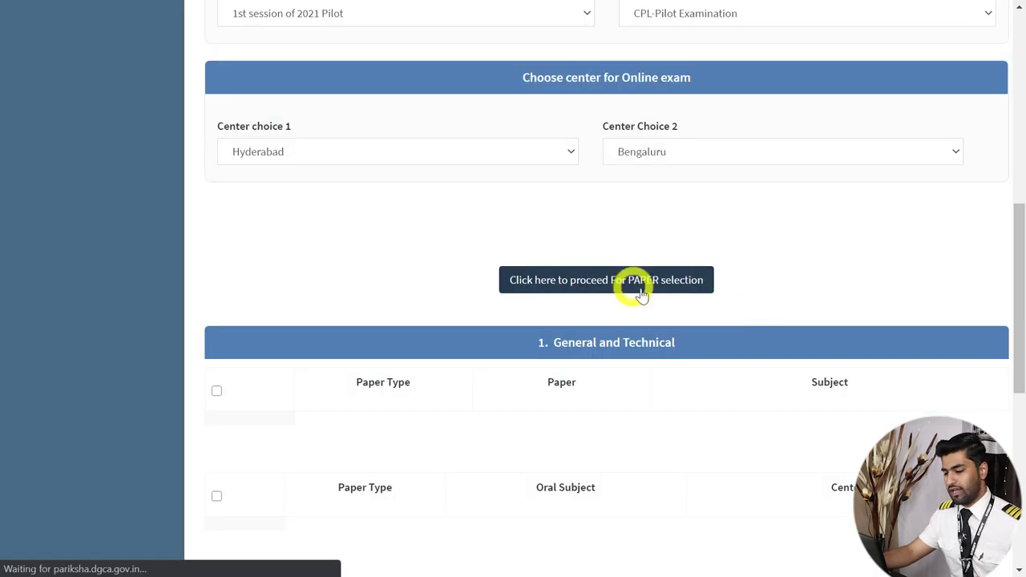
{"action": "left_click", "coordinate": [542, 273]}
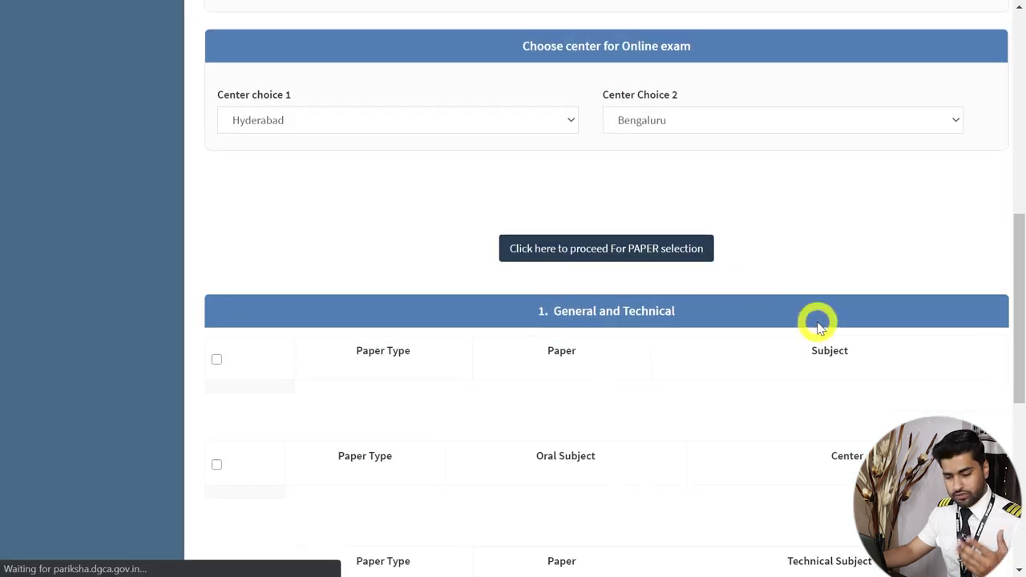
{"action": "left_click_drag", "start_coordinate": [1017, 348], "coordinate": [1008, 403]}
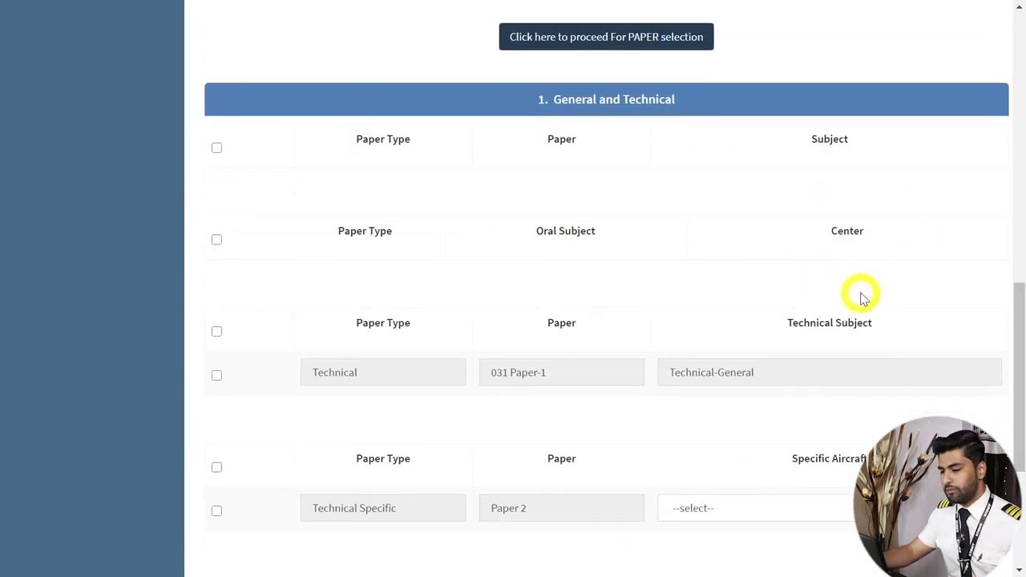
{"action": "scroll", "coordinate": [849, 329], "scroll_direction": "down", "scroll_amount": 2}
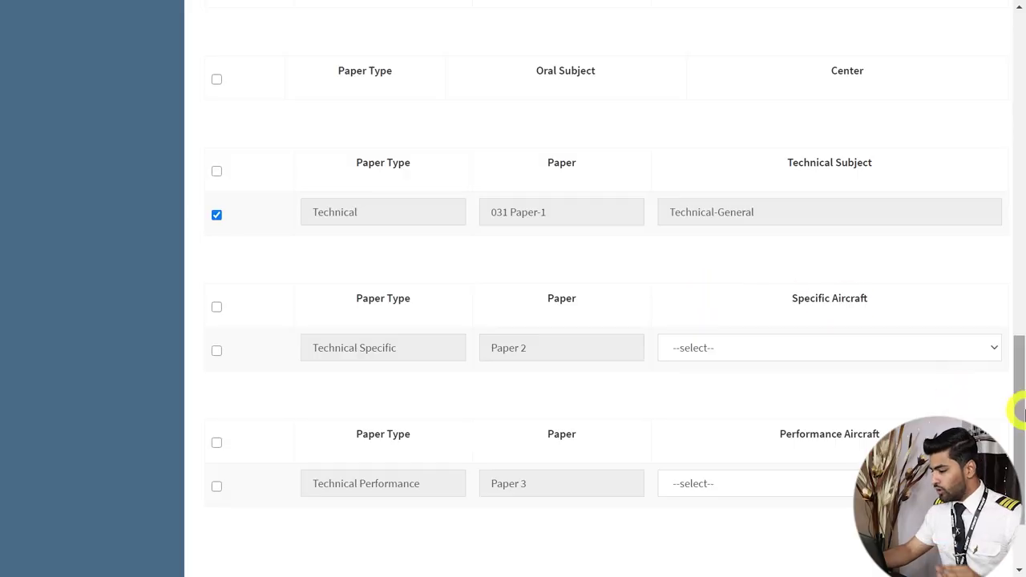
Scroll through the CPL paper list past the Technical 031 Paper-1 (Technical-General) row
{"action": "left_click_drag", "start_coordinate": [1018, 410], "coordinate": [1018, 389]}
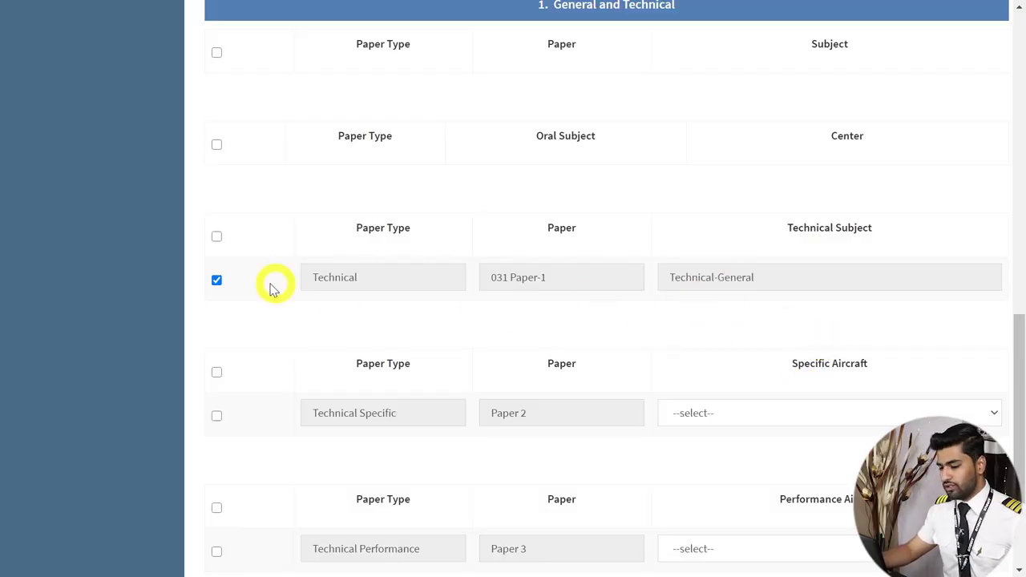
{"action": "scroll", "coordinate": [738, 270], "scroll_direction": "down", "scroll_amount": 3}
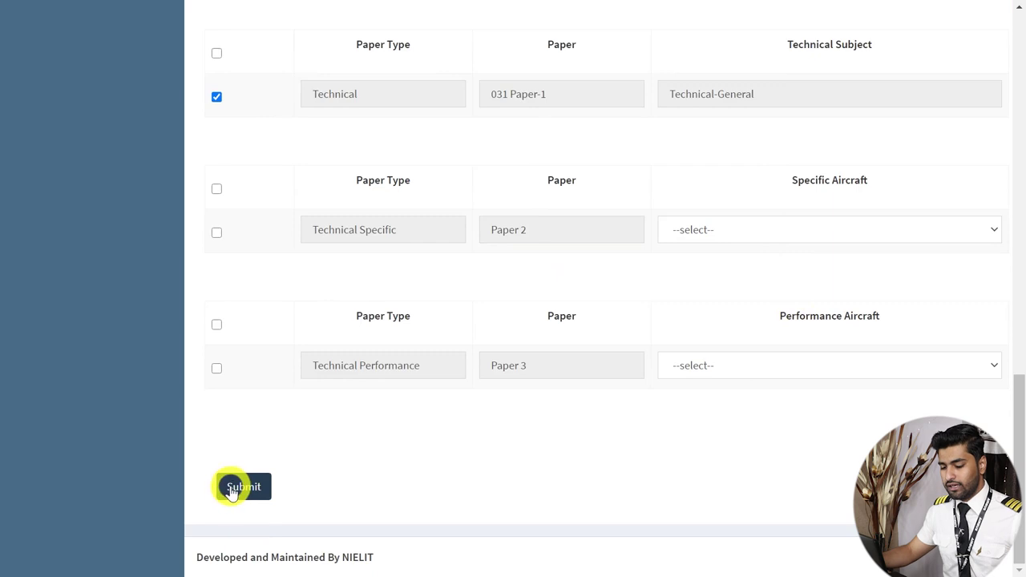
Check the Oral Subject section, then submit the form with the Technical-General paper
{"action": "scroll", "coordinate": [650, 417], "scroll_direction": "up", "scroll_amount": 4}
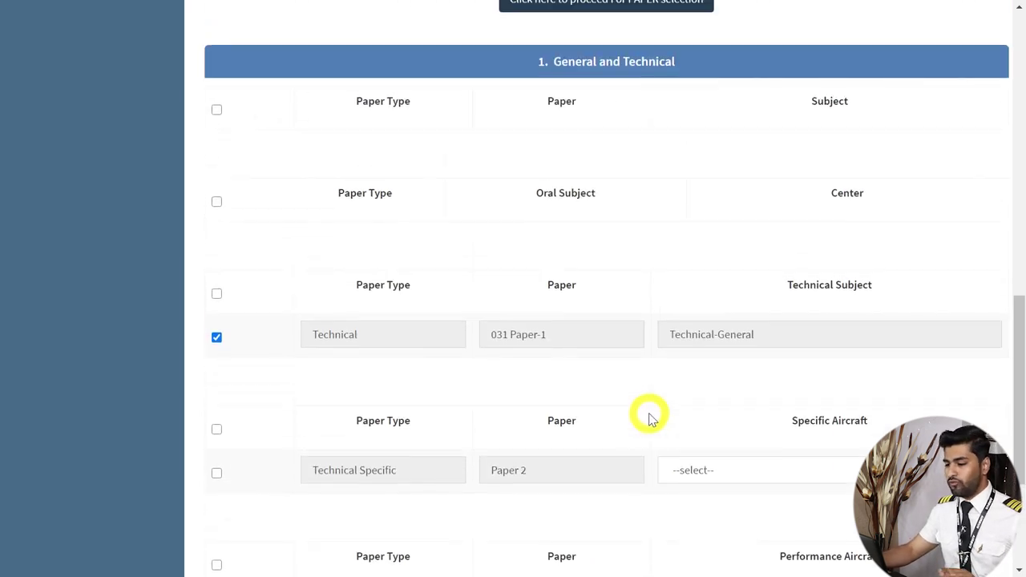
{"action": "left_click_drag", "start_coordinate": [492, 189], "coordinate": [599, 202]}
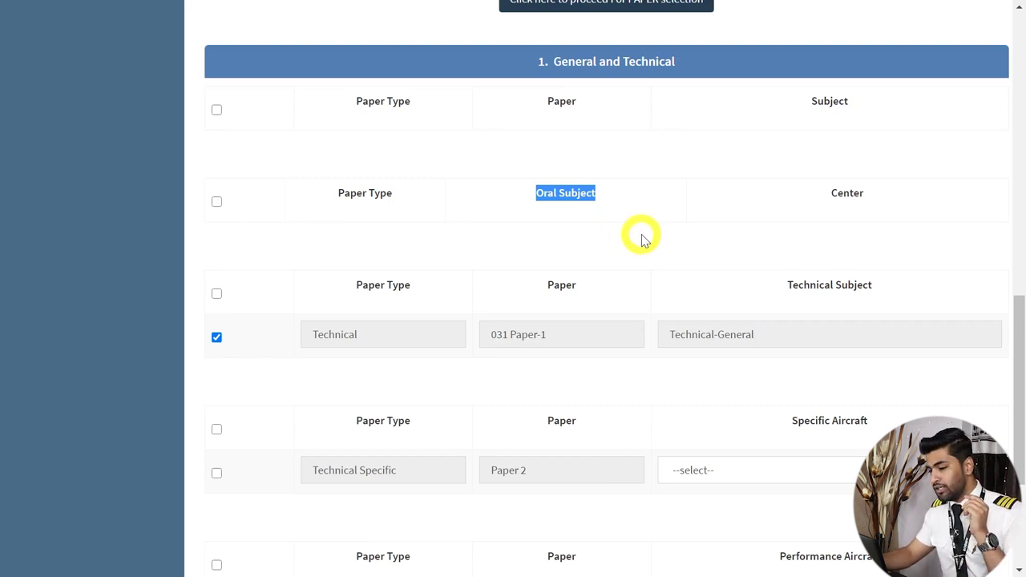
{"action": "scroll", "coordinate": [641, 241], "scroll_direction": "up", "scroll_amount": 4}
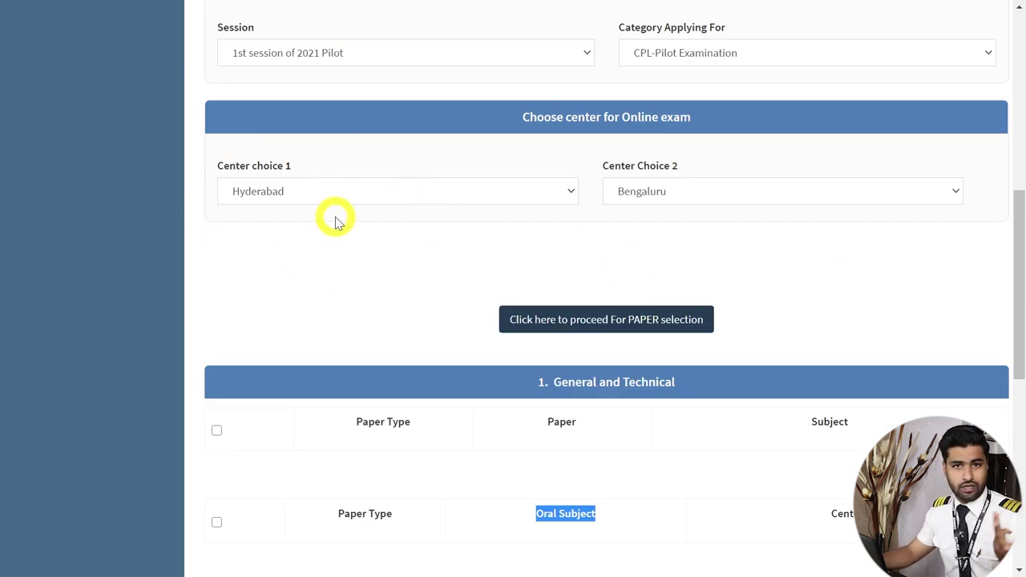
{"action": "scroll", "coordinate": [740, 316], "scroll_direction": "down", "scroll_amount": 7}
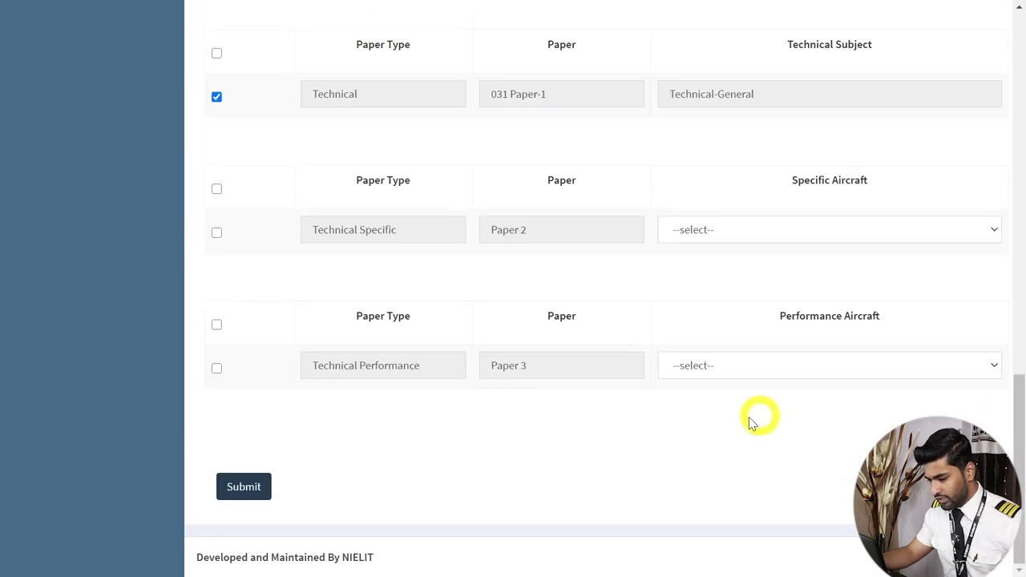
{"action": "left_click", "coordinate": [259, 496]}
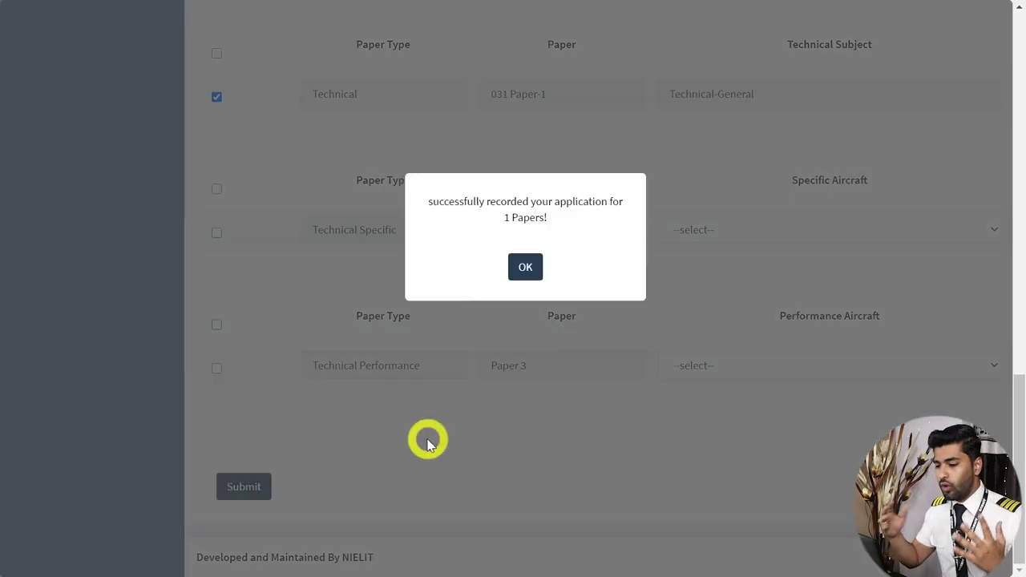
Dismiss the recorded-application alert and review the summary, highlighting the Chennai oral exam center
{"action": "left_click", "coordinate": [526, 269]}
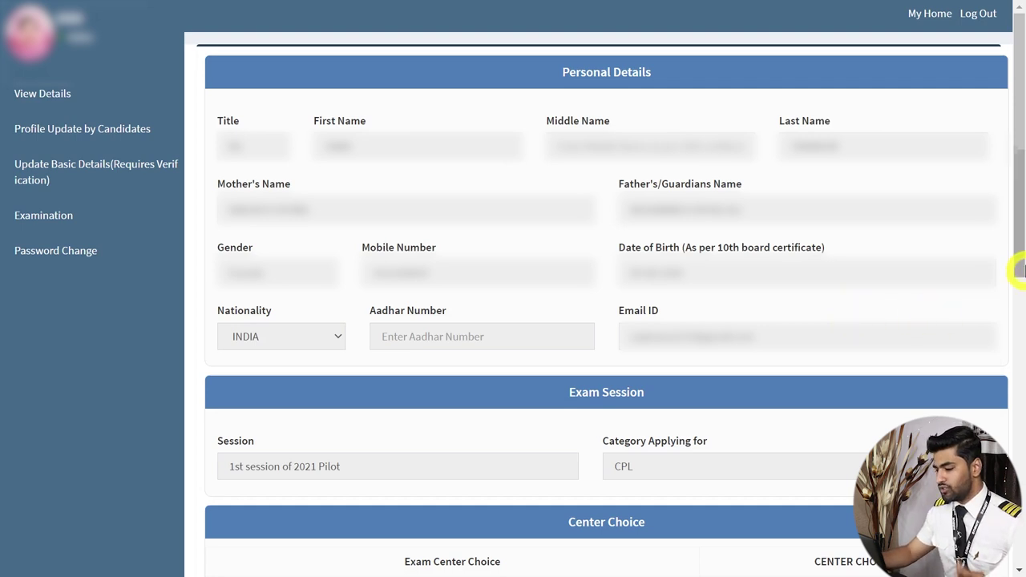
{"action": "left_click_drag", "start_coordinate": [1016, 270], "coordinate": [1016, 449]}
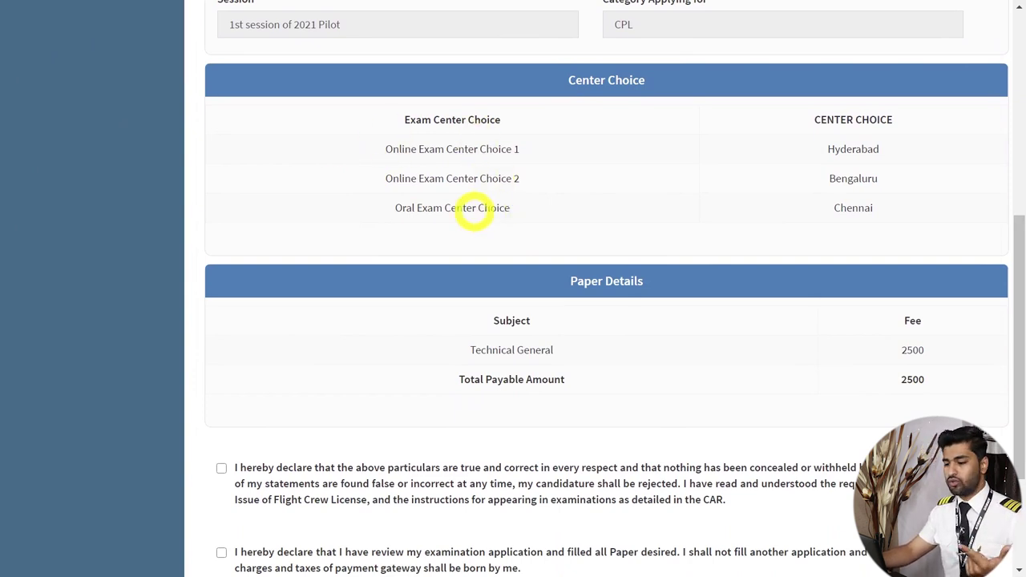
{"action": "left_click_drag", "start_coordinate": [394, 203], "coordinate": [892, 206]}
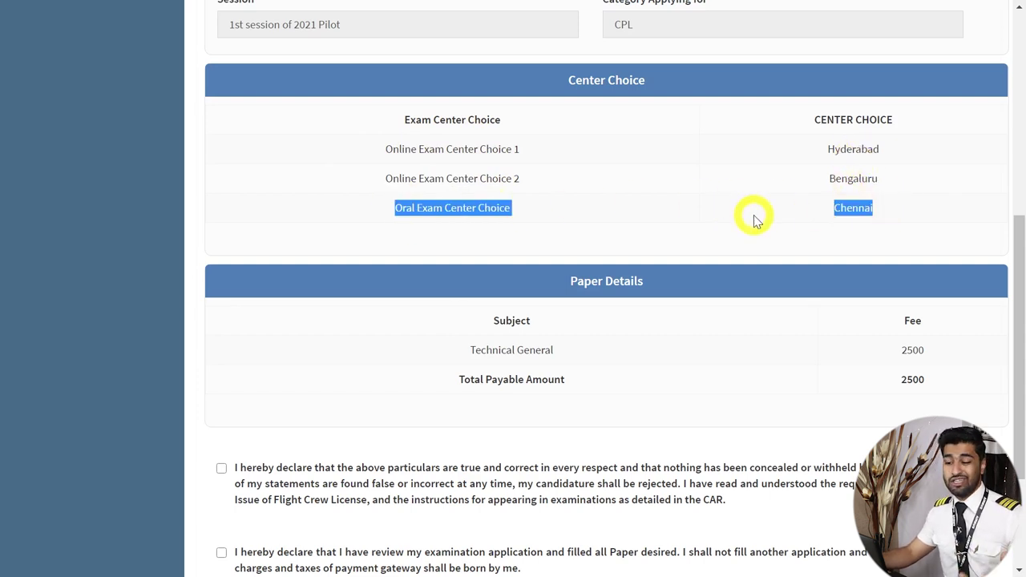
{"action": "left_click", "coordinate": [901, 209]}
{"action": "left_click_drag", "start_coordinate": [901, 209], "coordinate": [391, 210]}
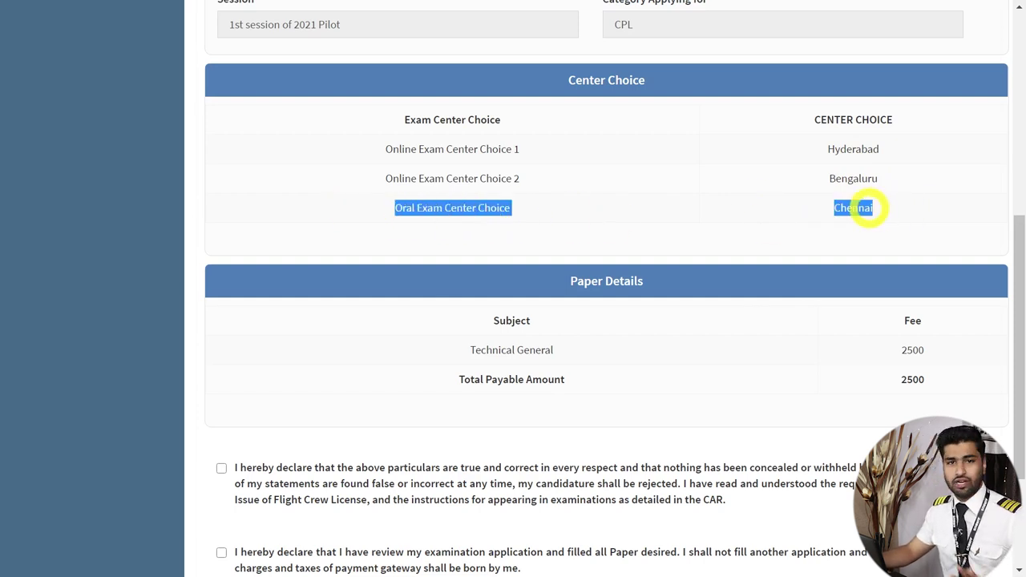
{"action": "left_click", "coordinate": [750, 240]}
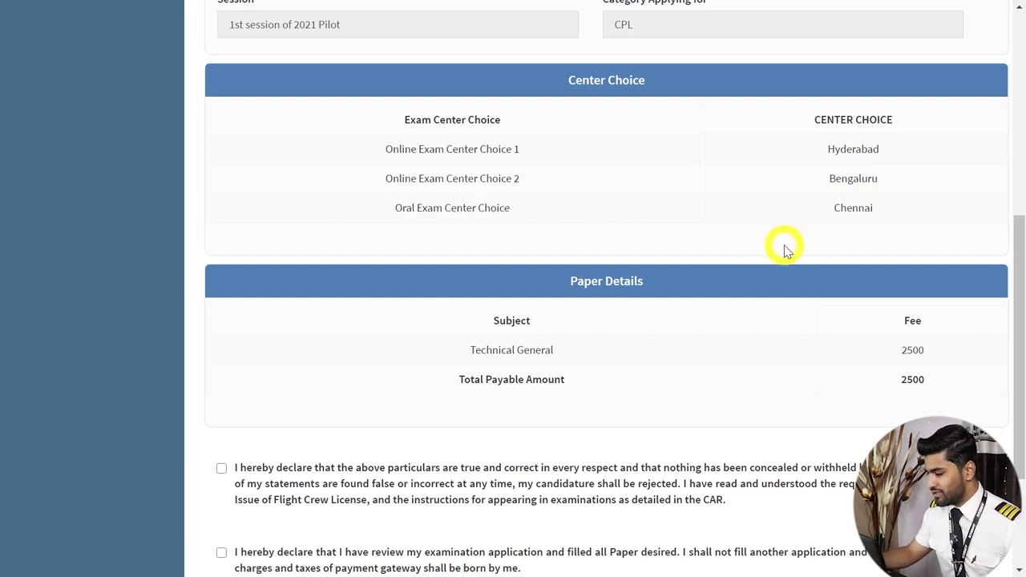
{"action": "scroll", "coordinate": [785, 250], "scroll_direction": "down", "scroll_amount": 2}
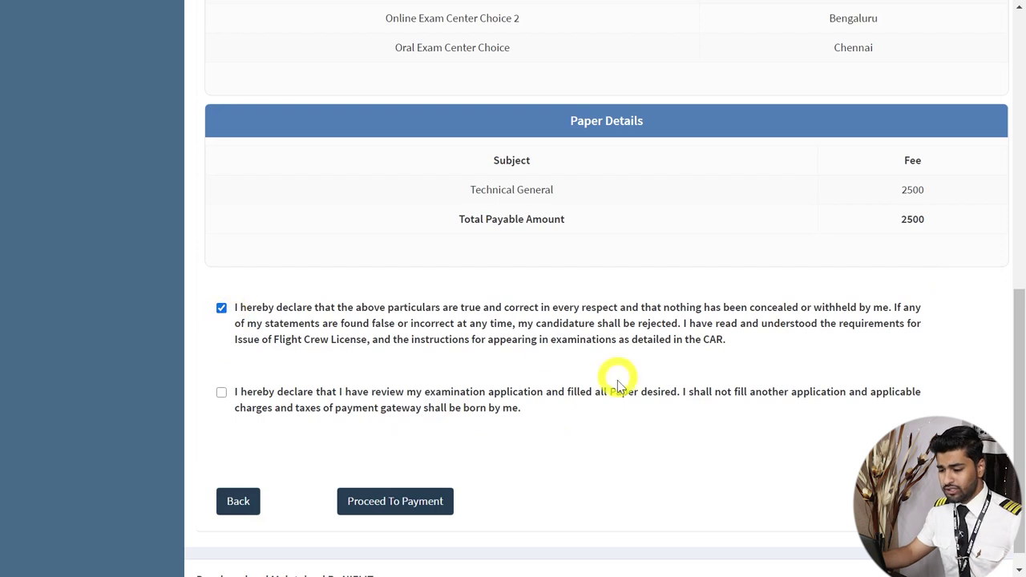
Accept the second declaration and proceed to pay the 2500 Technical General fee
{"action": "left_click", "coordinate": [222, 393]}
{"action": "left_click", "coordinate": [384, 492]}
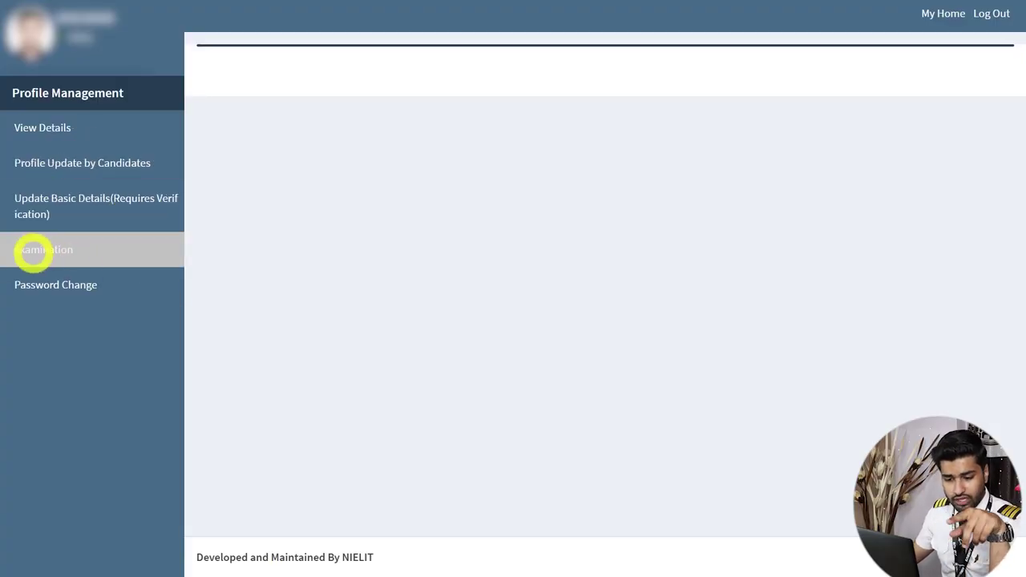
Go to Examination > Admit Card and check the Session list for available exam sessions
{"action": "left_click", "coordinate": [31, 253]}
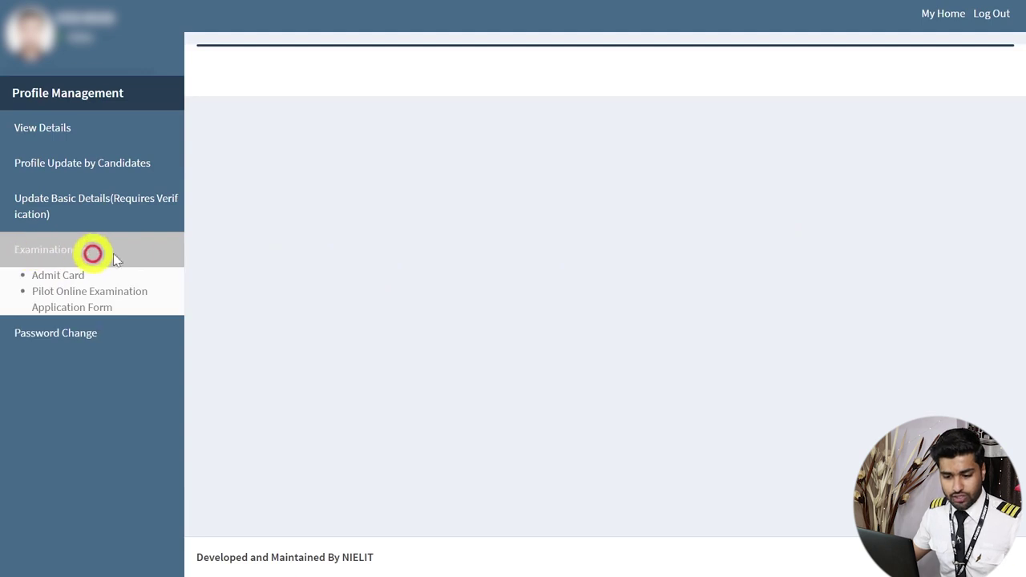
{"action": "left_click", "coordinate": [61, 276]}
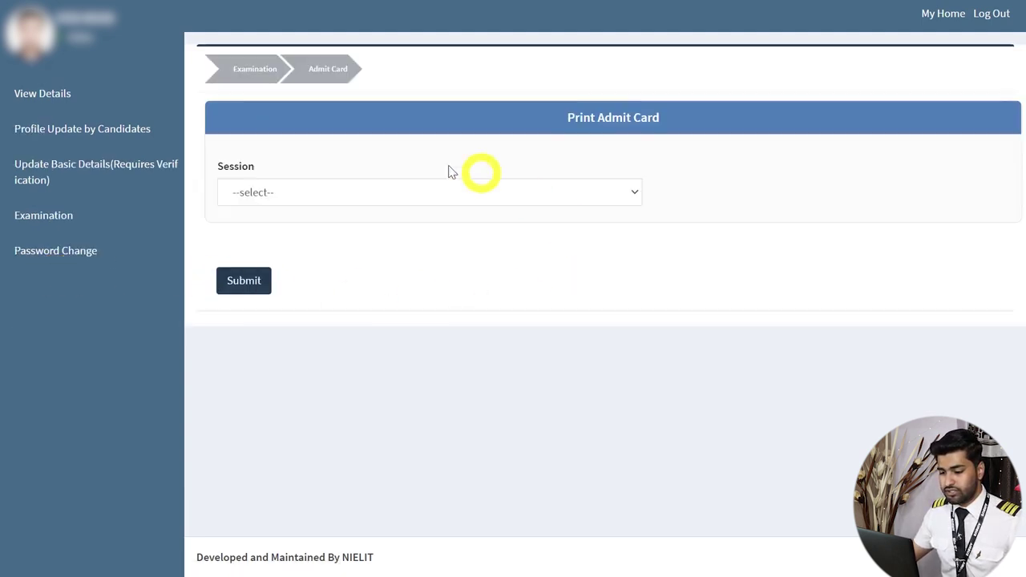
{"action": "left_click", "coordinate": [513, 195]}
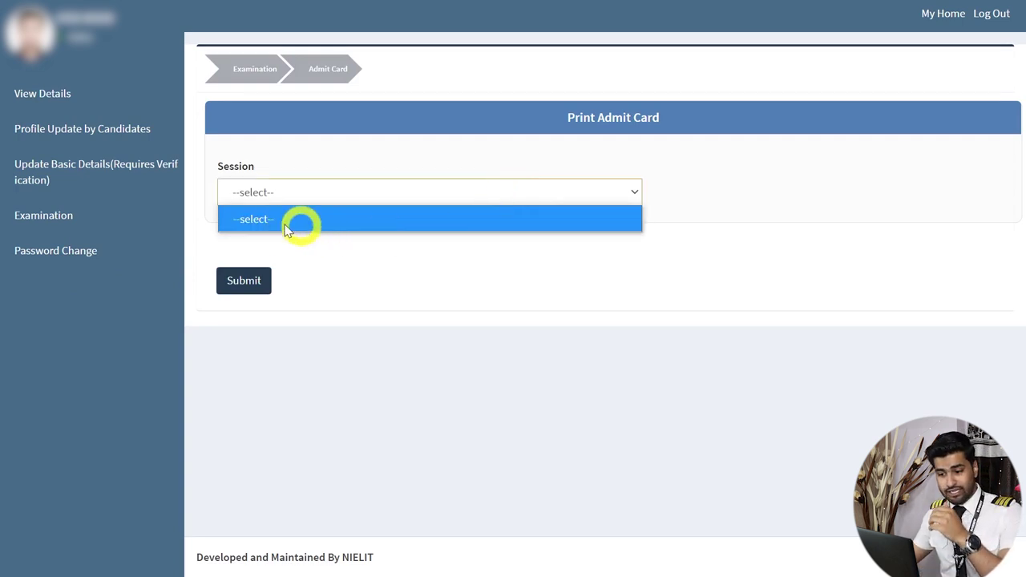